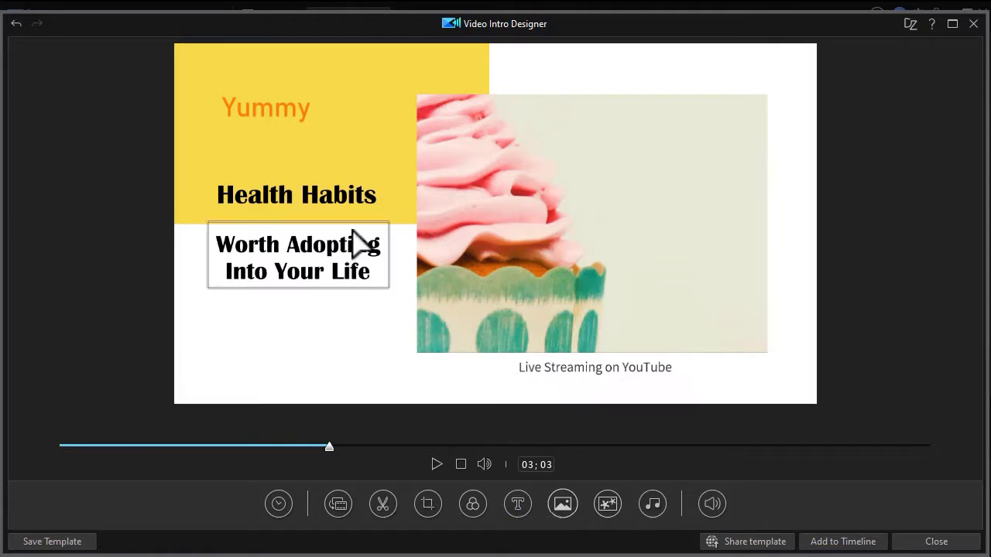
Step: Change the title line below "Health Habits" to read "Worth Adopting Into Any LIfe"
left_click(289, 258)
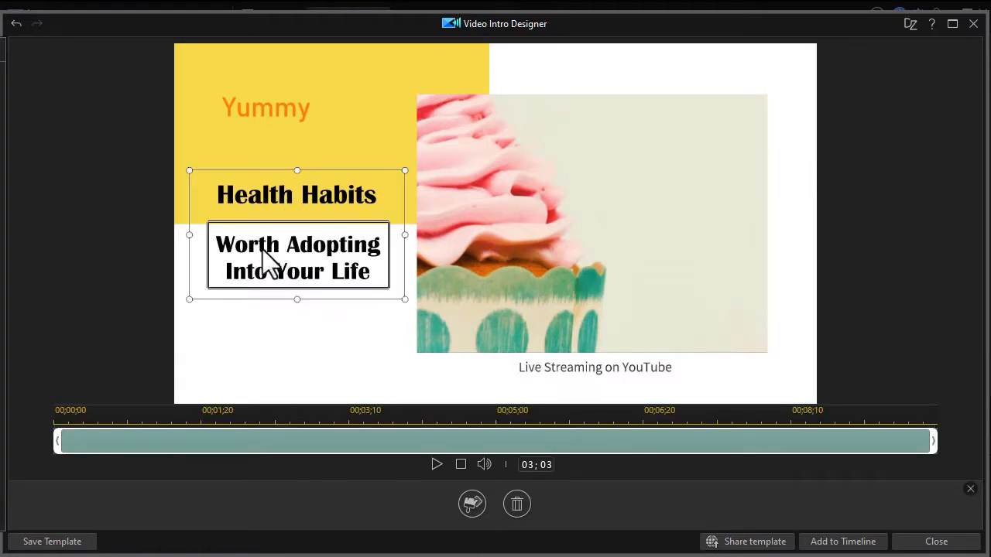
left_click_drag(0, 76, 673, 50)
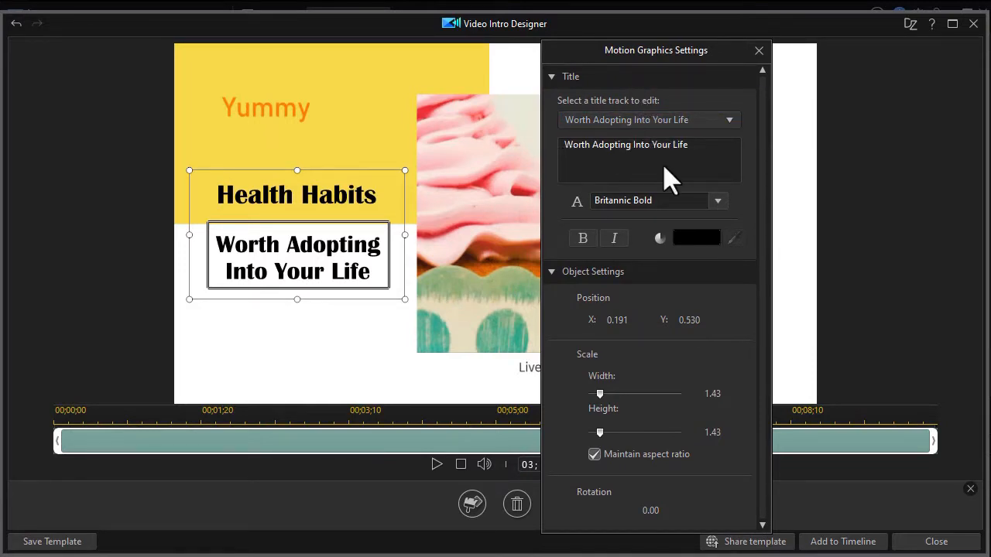
left_click_drag(707, 150, 663, 152)
type("Any LIfe")
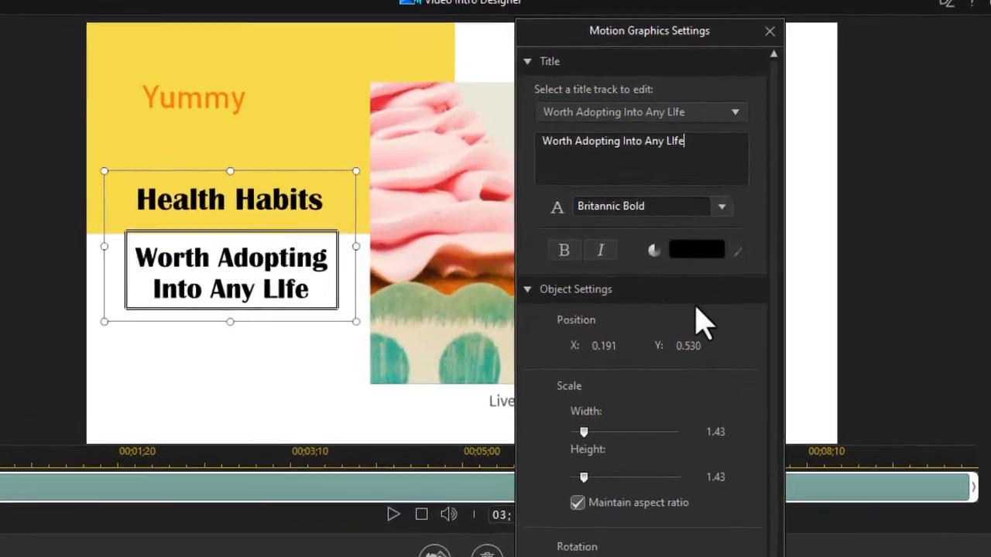
Step: Set the font of the "Health Habits" motion graphics title to Californian FB
left_click(717, 200)
left_click(672, 235)
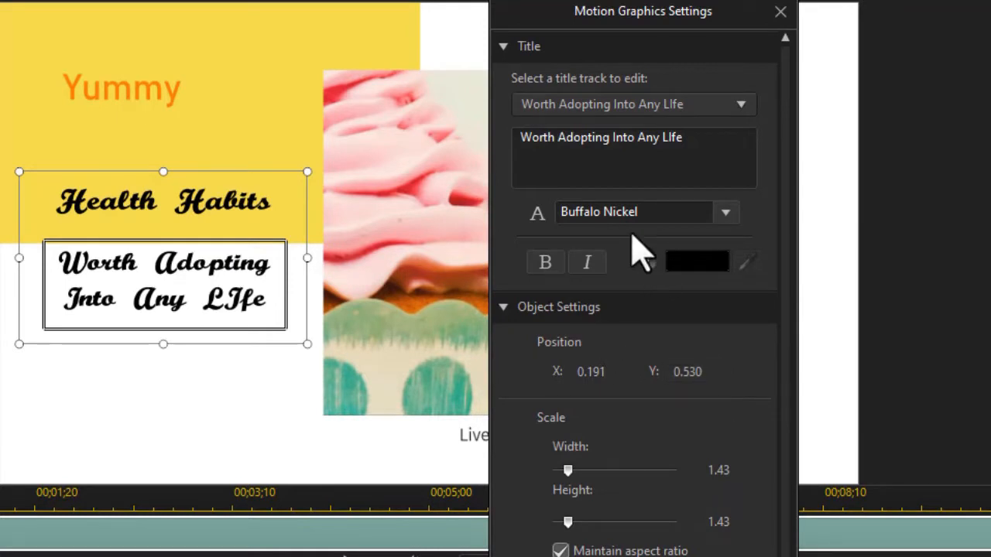
left_click(687, 147)
key("BackSpace")
left_click(723, 214)
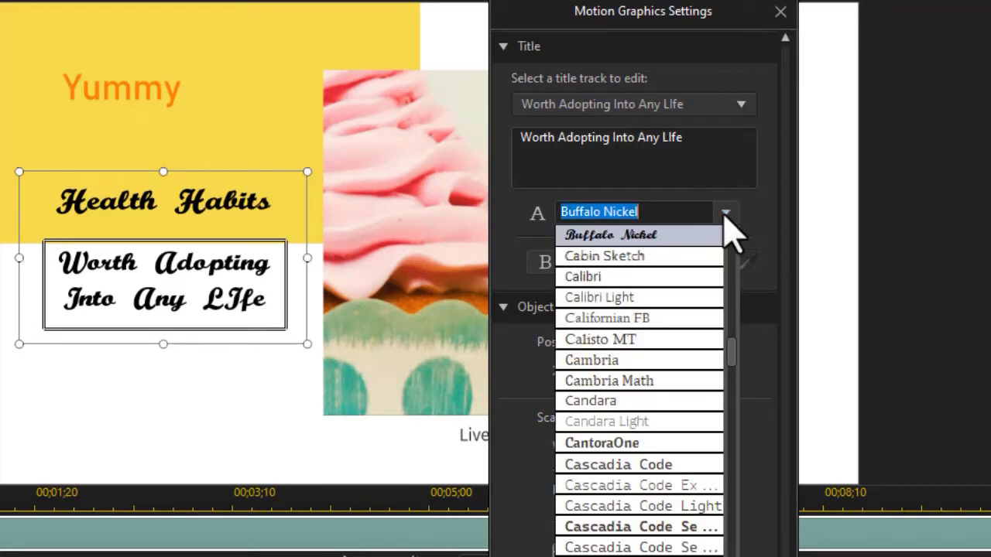
left_click(648, 317)
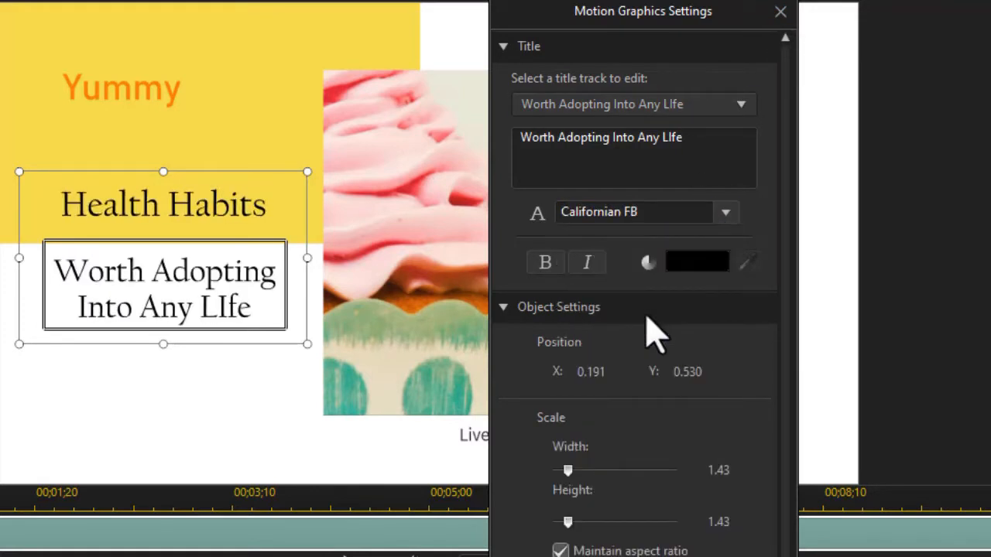
Step: Colour the motion graphics title text blue and close its settings
left_click(691, 267)
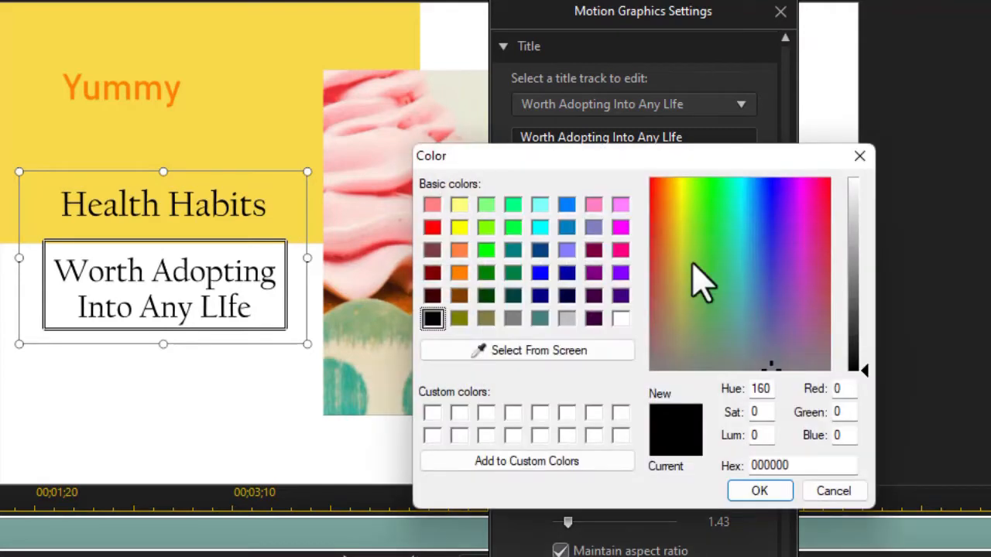
left_click(540, 275)
key("Return")
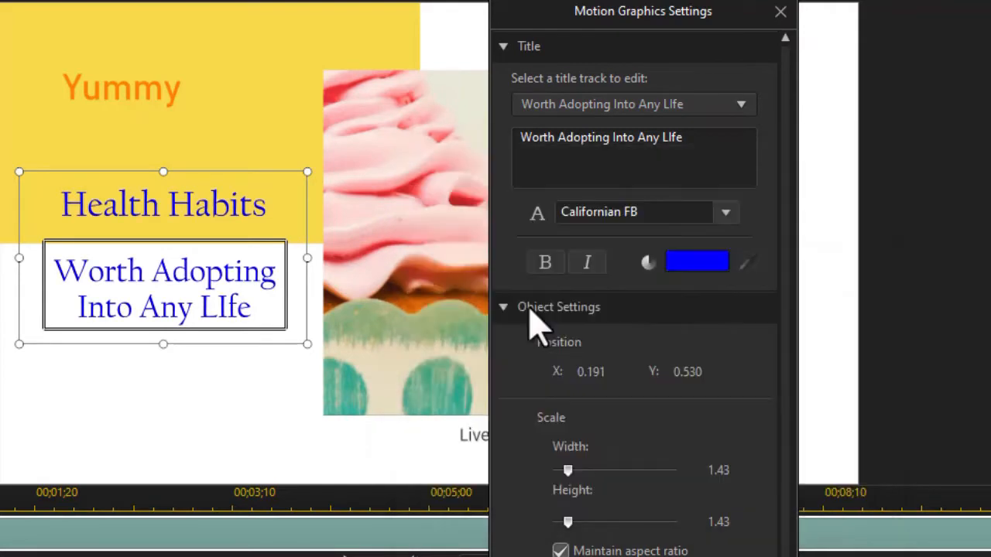
left_click(783, 23)
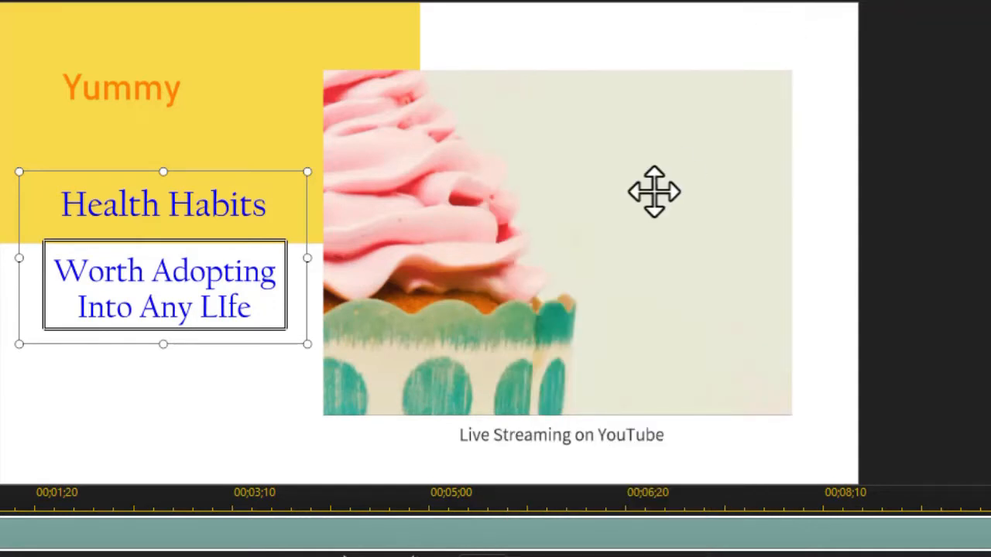
Step: Format the "Live Streaming on YouTube" caption in Avrile Sans at size 11
left_click(498, 445)
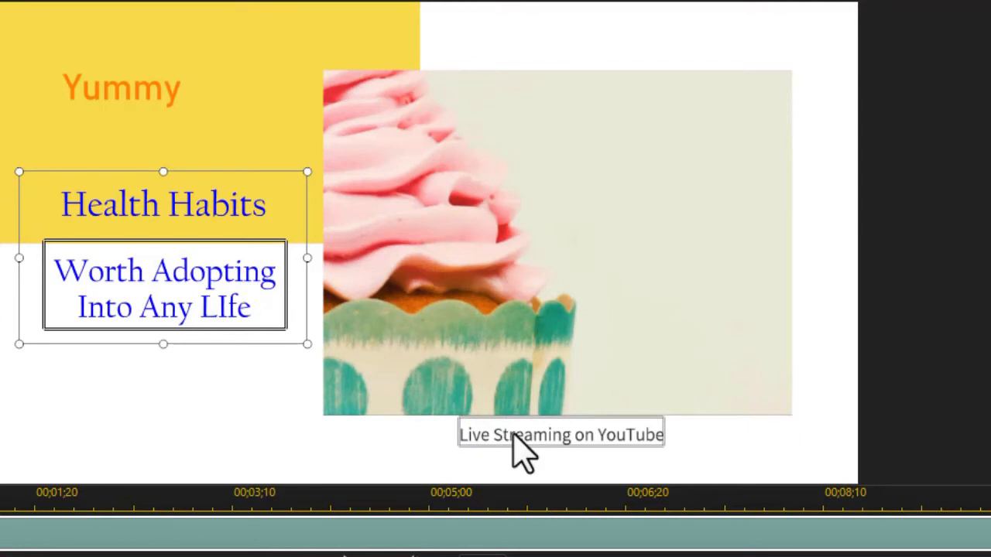
double_click(513, 434)
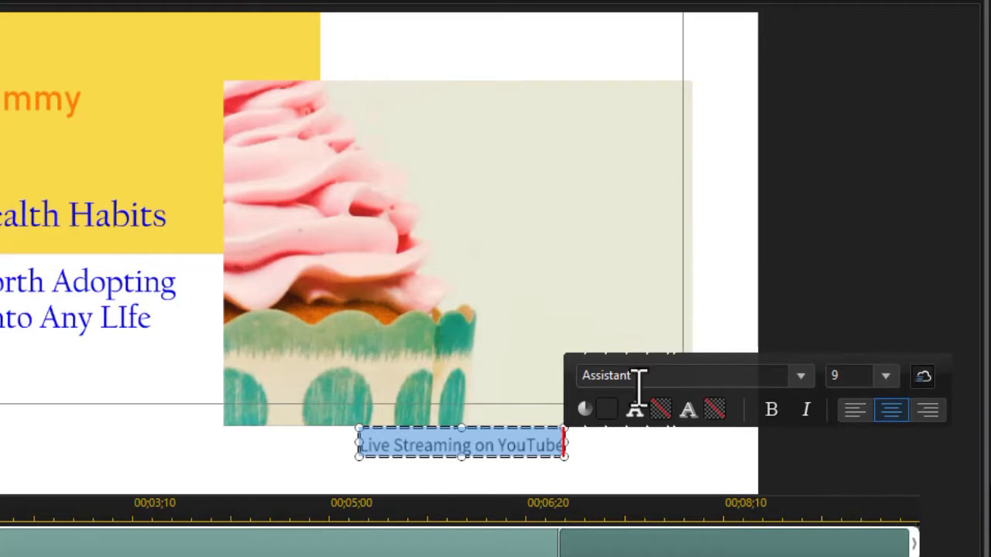
left_click(800, 376)
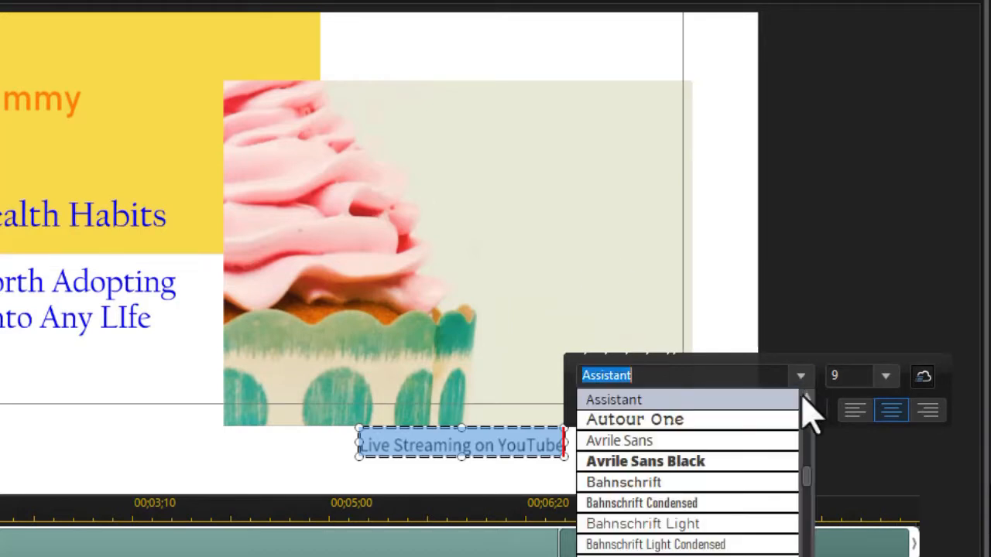
left_click(700, 440)
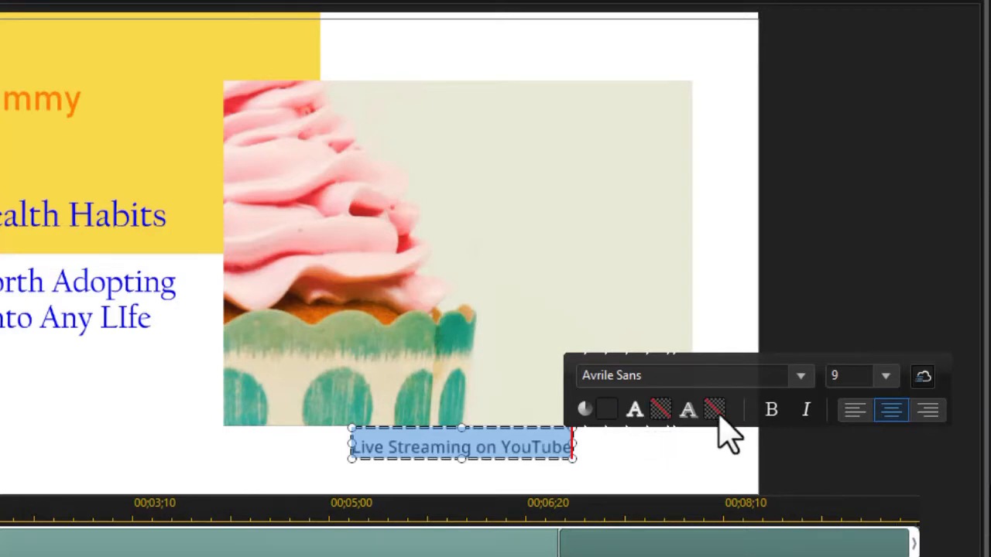
left_click(885, 376)
left_click(843, 440)
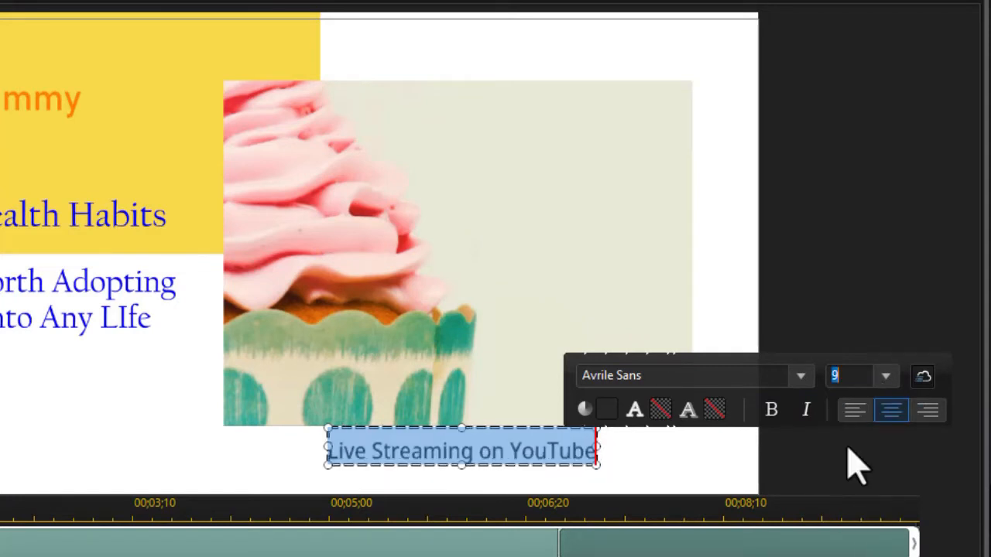
Step: Replace the caption text under the cupcake picture with "See us today"
double_click(490, 449)
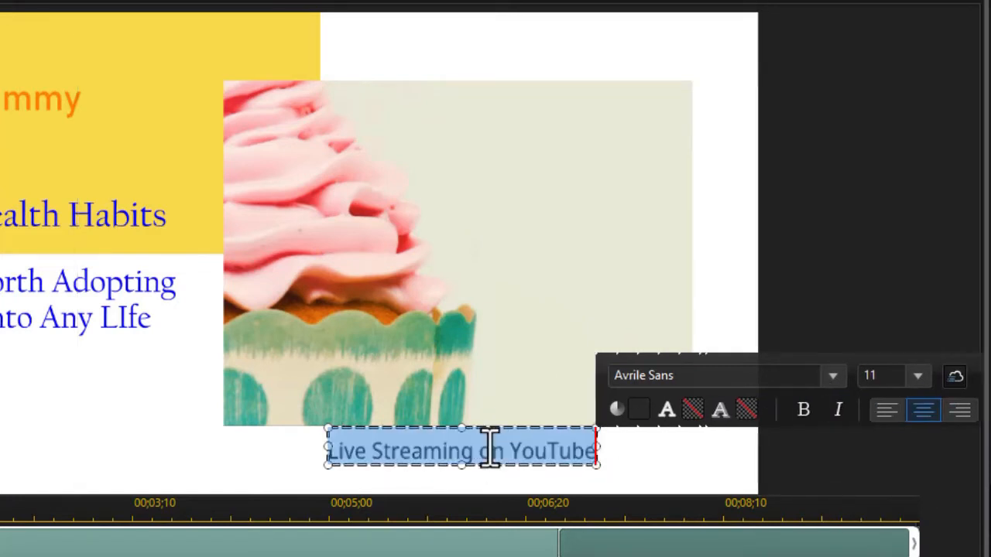
type("See us today")
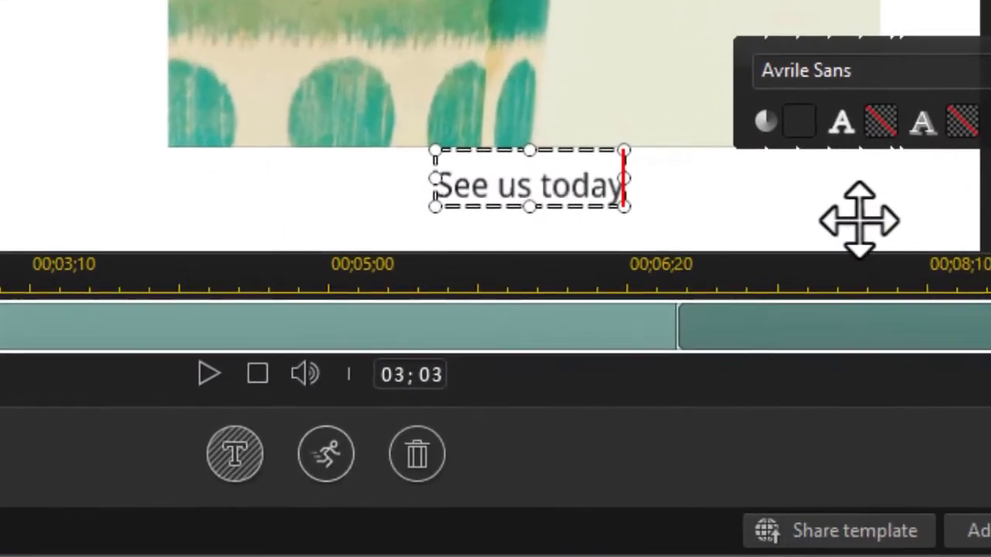
left_click(857, 216)
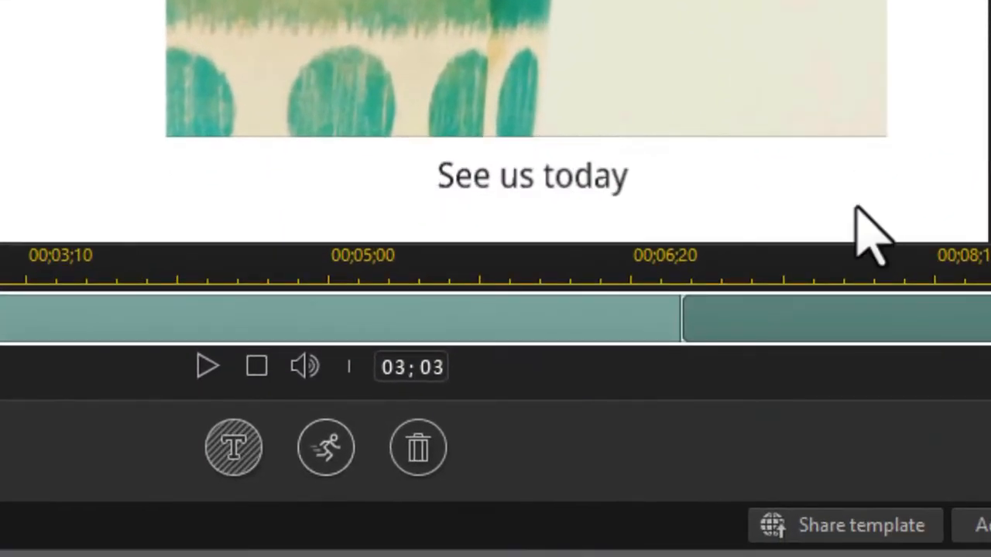
Step: Enable a backdrop for the "See us today" caption, accepting removal of its starting/ending effect
left_click(656, 129)
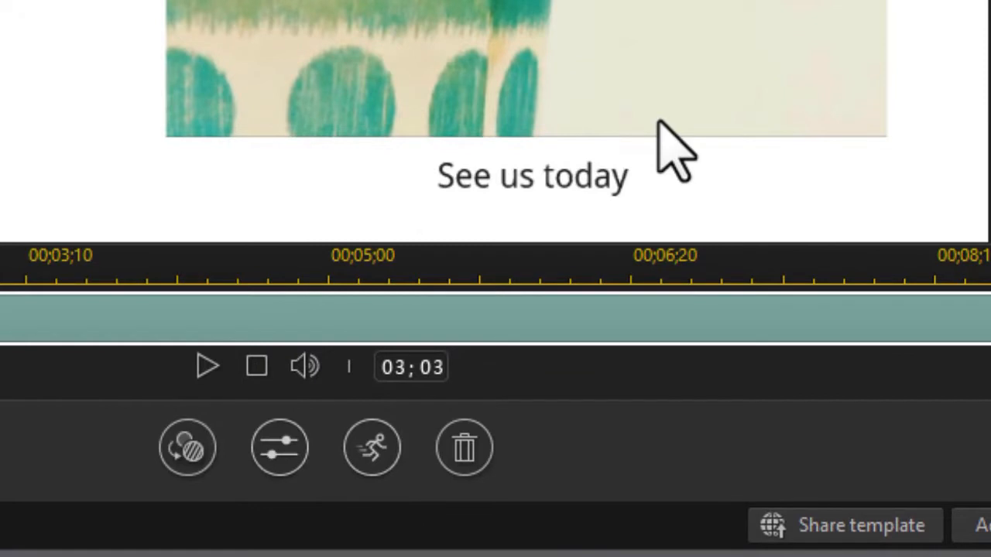
left_click(507, 183)
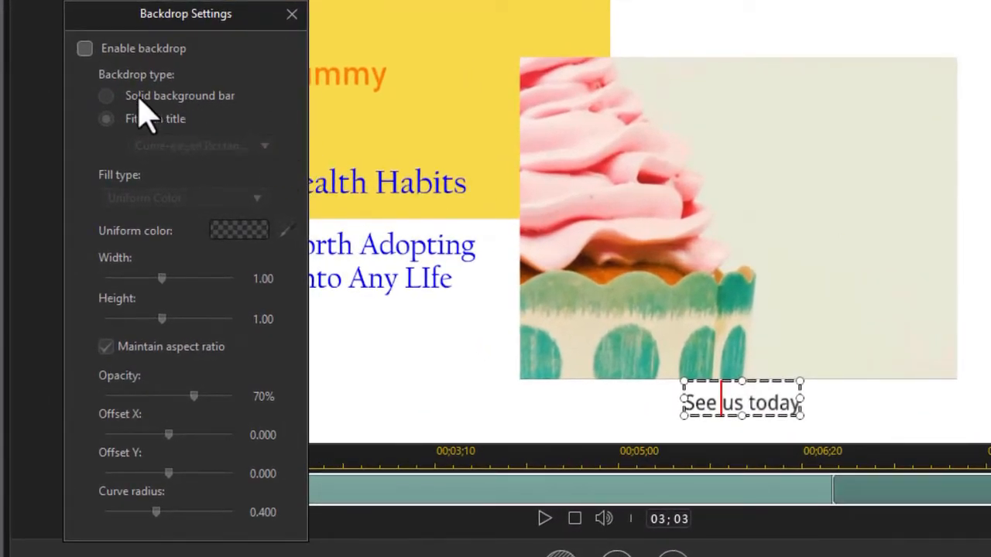
left_click(84, 48)
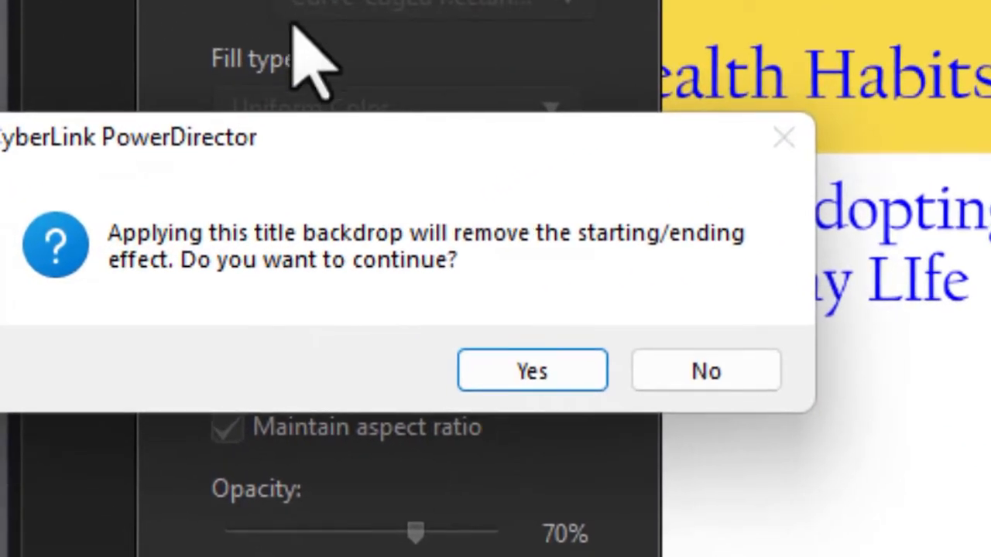
left_click_drag(425, 150, 570, 132)
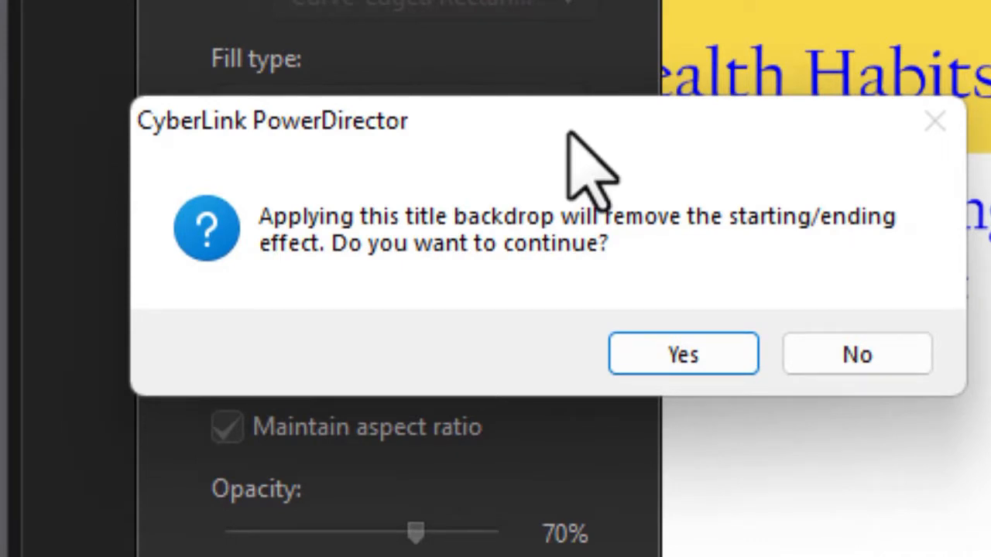
left_click(691, 364)
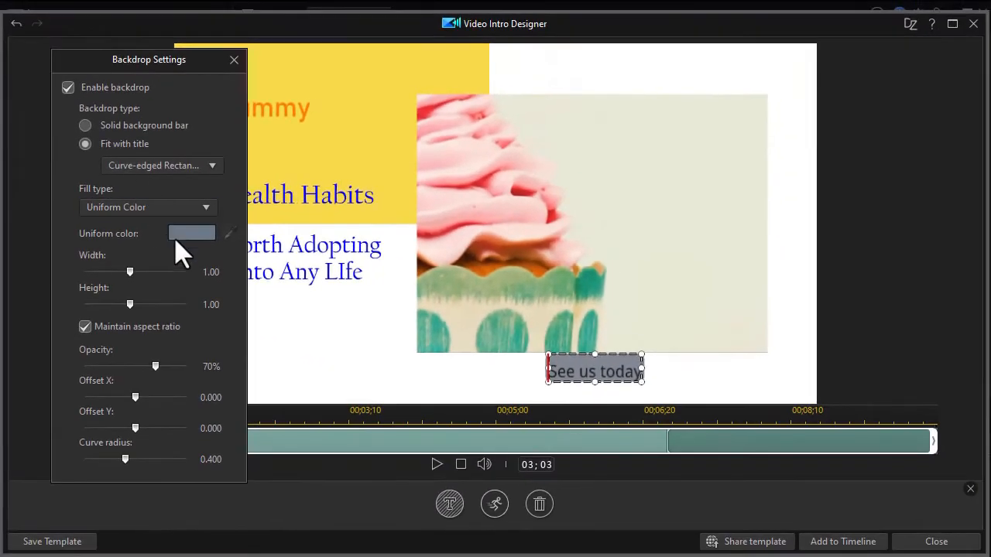
Step: Set the caption backdrop's uniform color to orange, hex FF8040
left_click(194, 236)
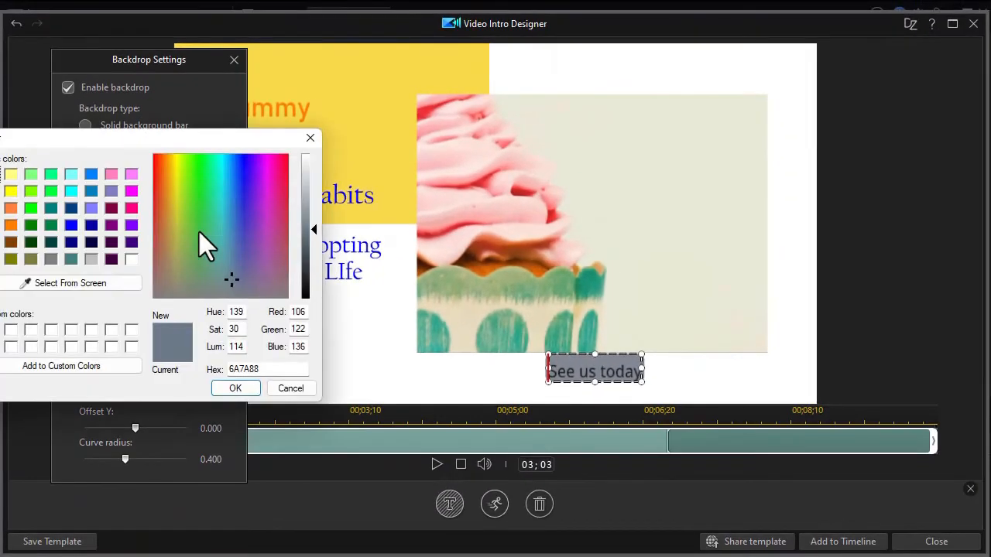
left_click_drag(164, 138, 235, 144)
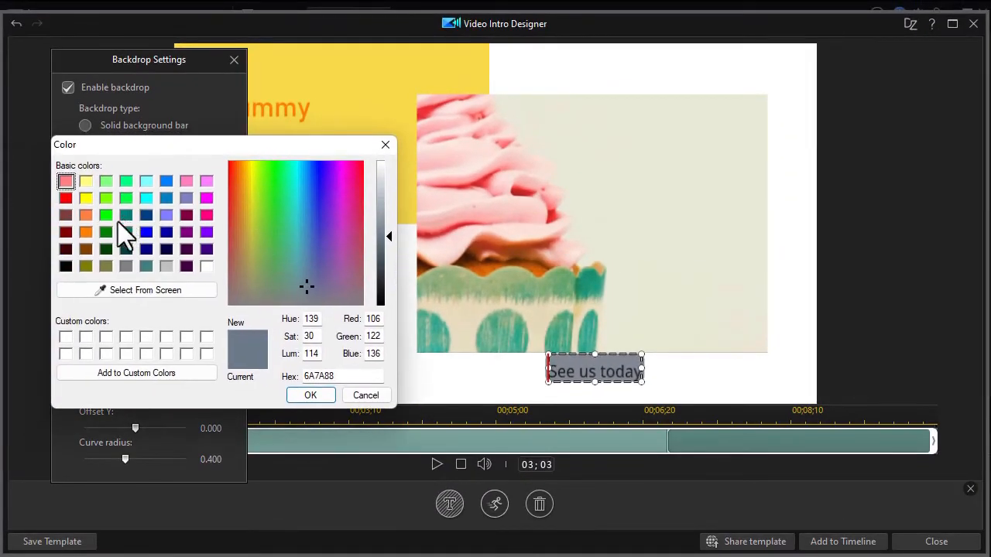
left_click(85, 215)
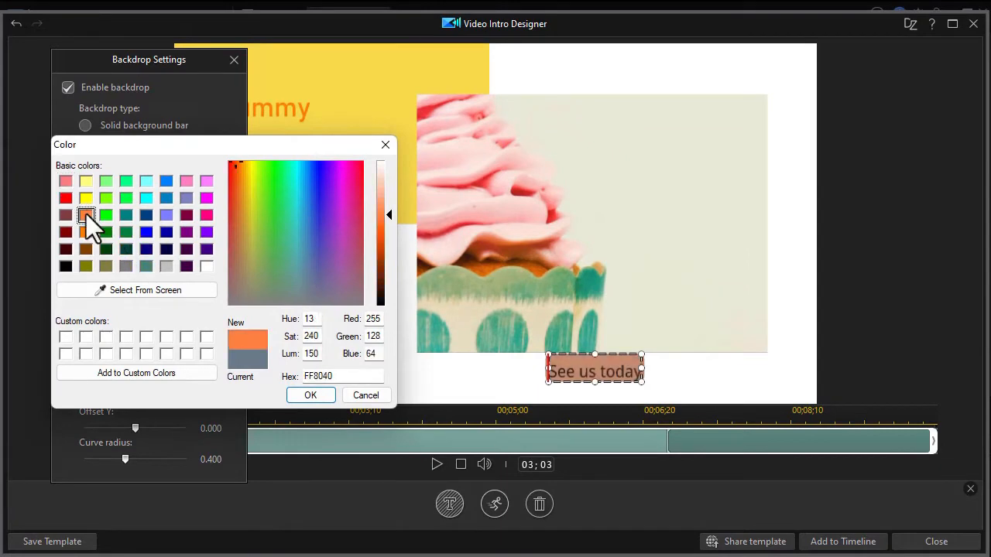
left_click(318, 398)
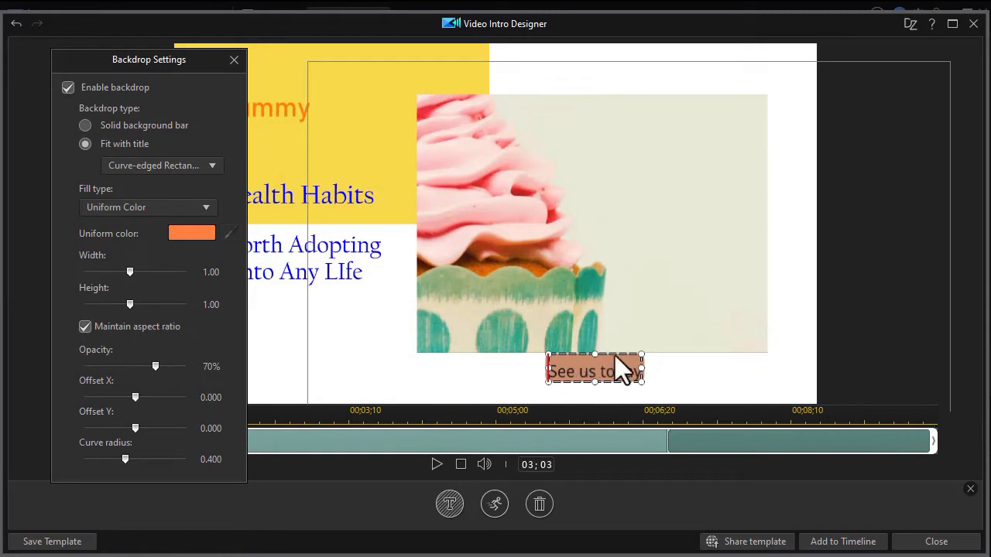
Step: Raise the caption backdrop's opacity to 100% and close the backdrop settings
left_click(607, 323)
left_click(582, 364)
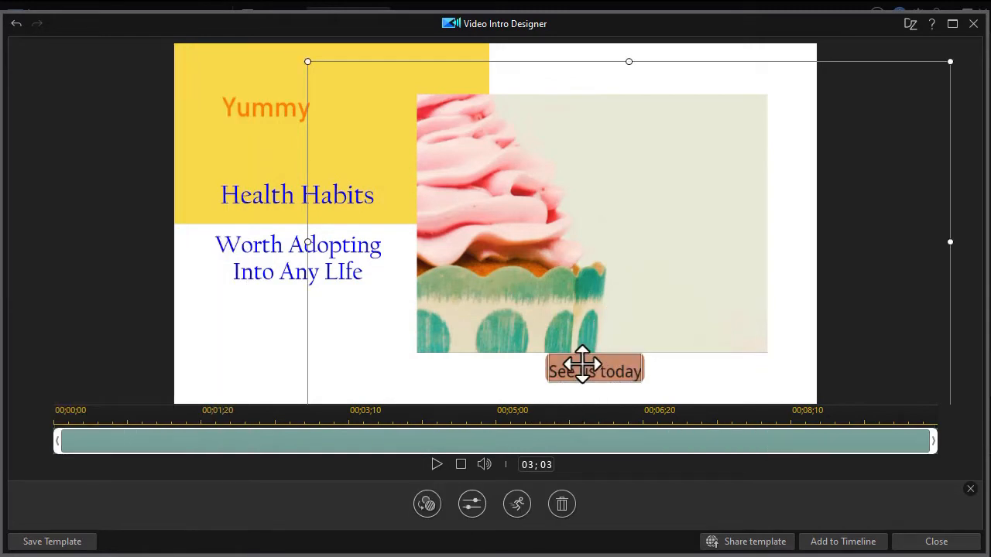
double_click(582, 364)
left_click_drag(155, 367, 186, 367)
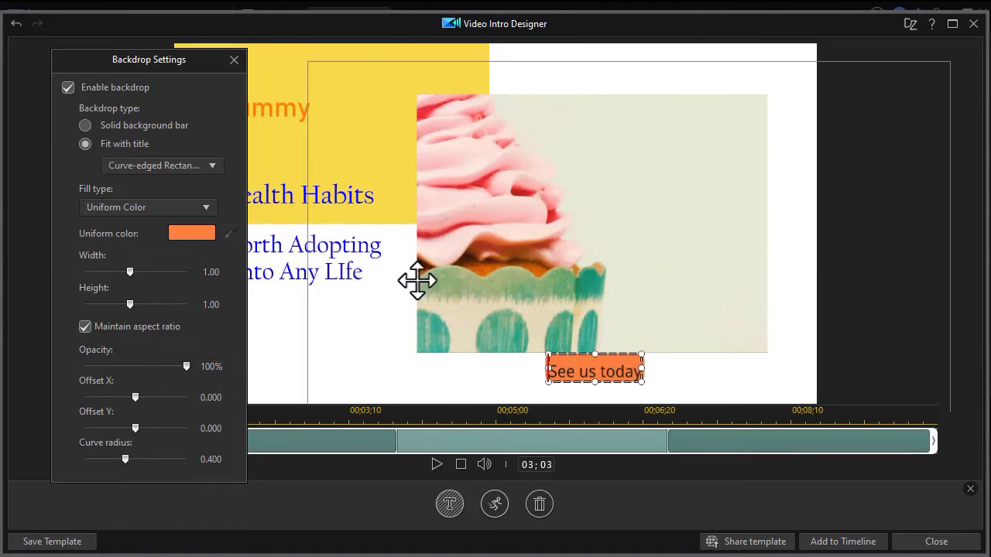
left_click(233, 60)
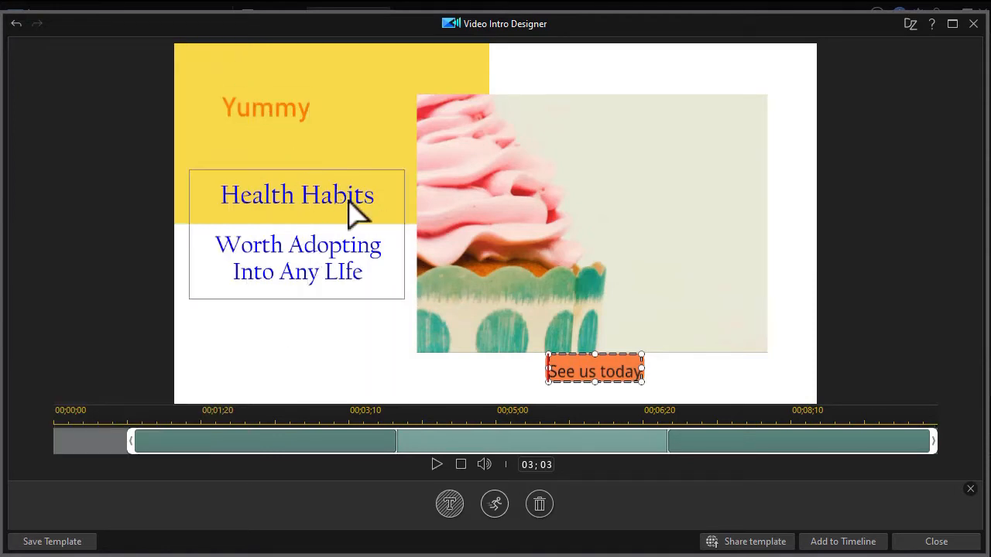
Step: Try to apply the Amplify Vertical in animation to the caption, declining removal of the title backdrop
left_click(494, 511)
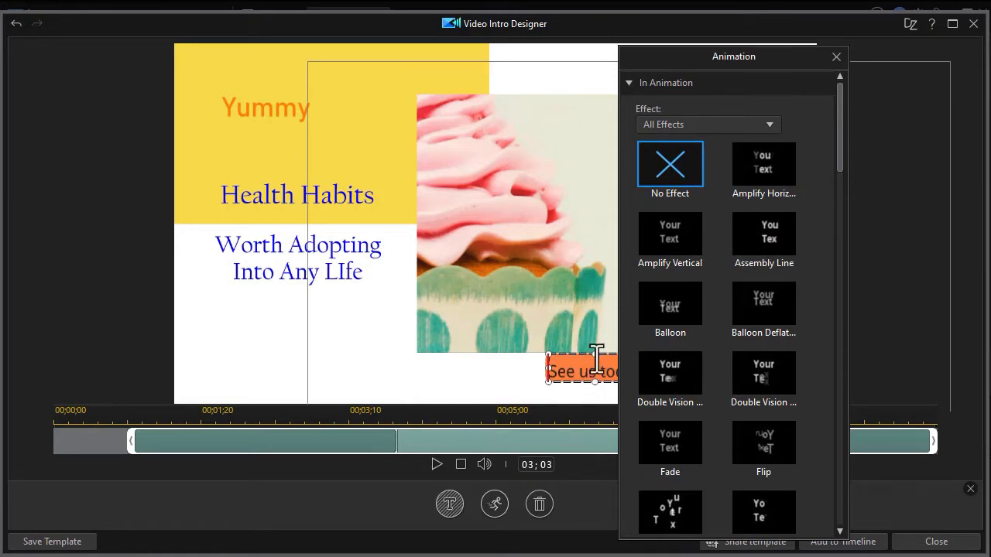
left_click(673, 240)
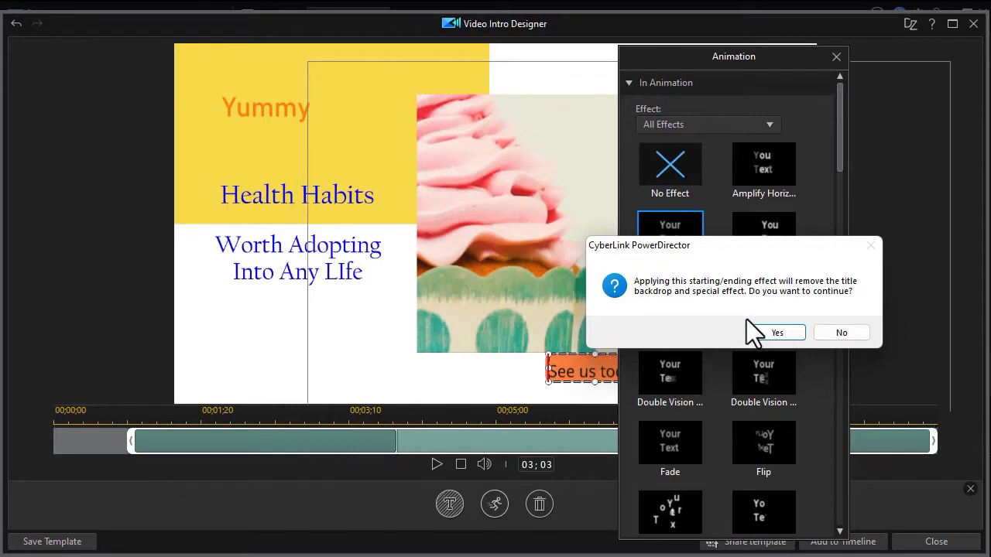
left_click(843, 334)
left_click(836, 57)
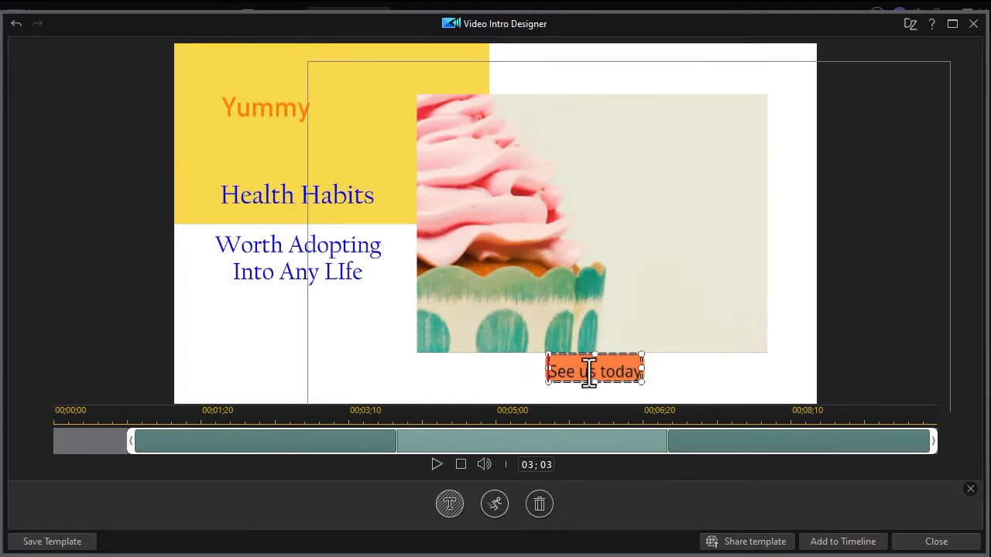
Step: Review the motion graphics settings of the blue title, select the "Yummy" text, and leave object editing
double_click(331, 251)
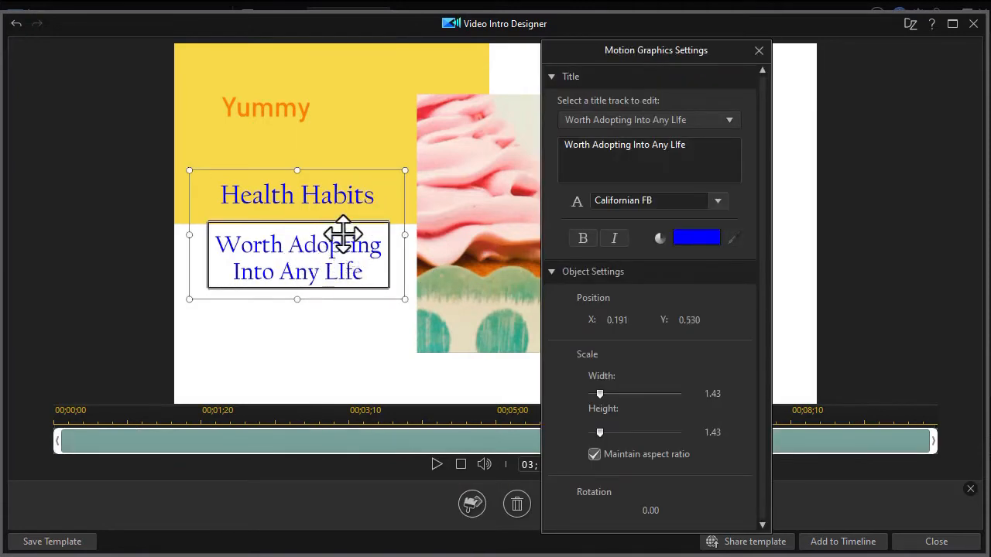
left_click(762, 50)
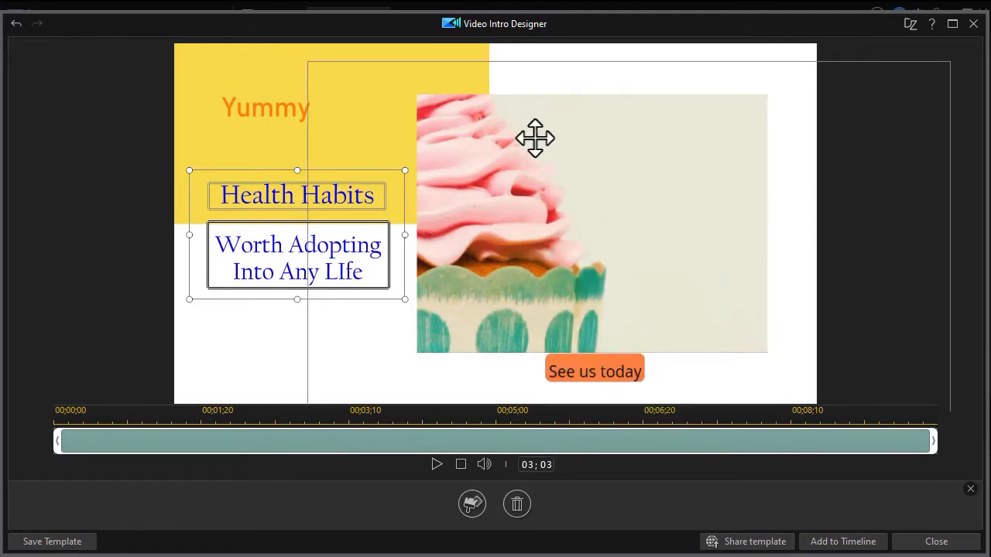
left_click(278, 116)
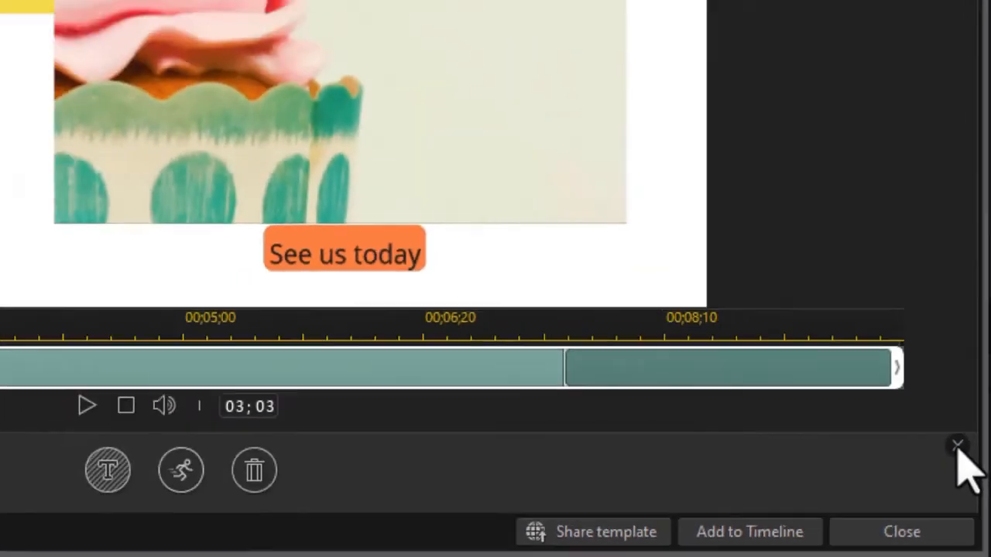
left_click(936, 374)
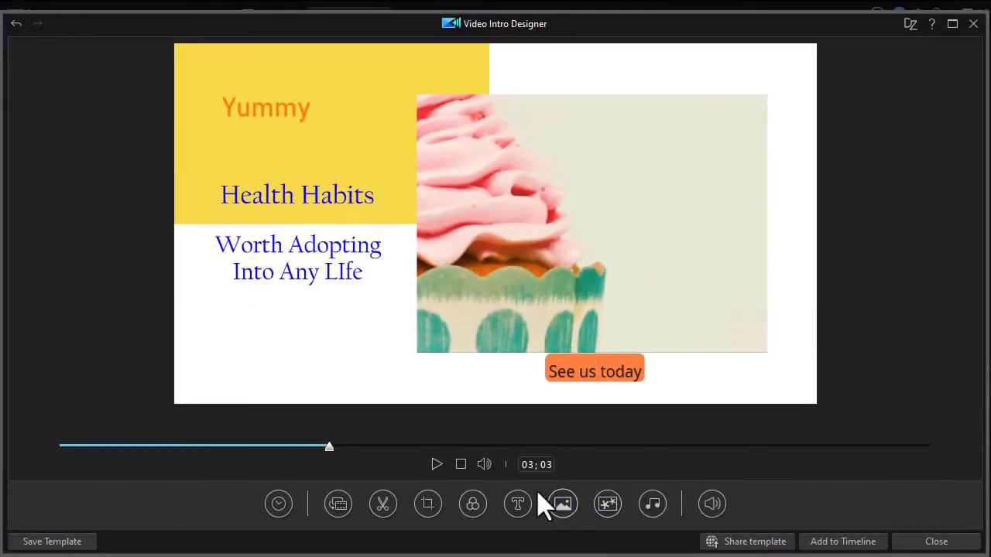